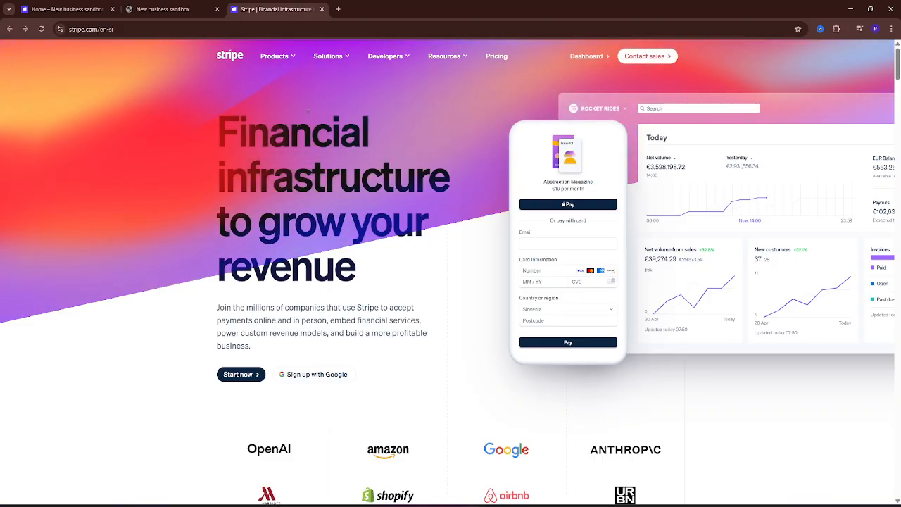
Close the Stripe homepage, return to the sandbox dashboard and open its transactions list
left_click(322, 9)
left_click(88, 13)
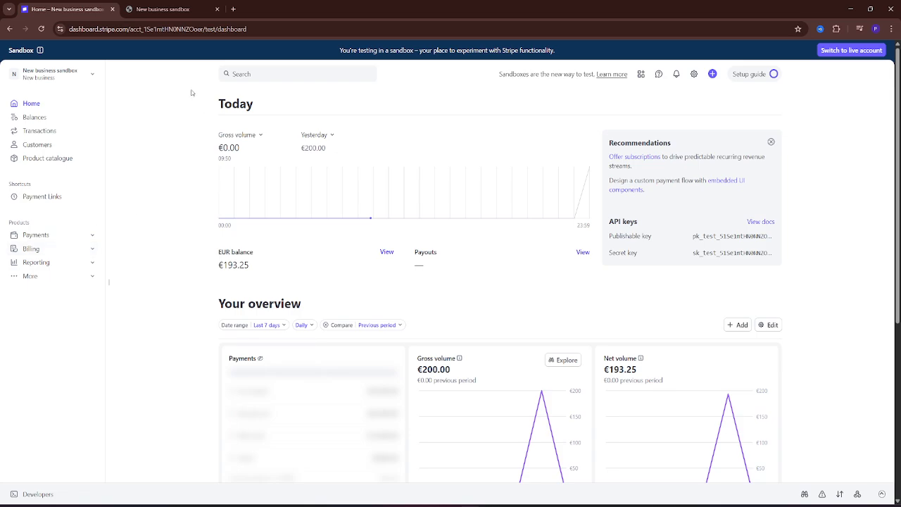
left_click(42, 131)
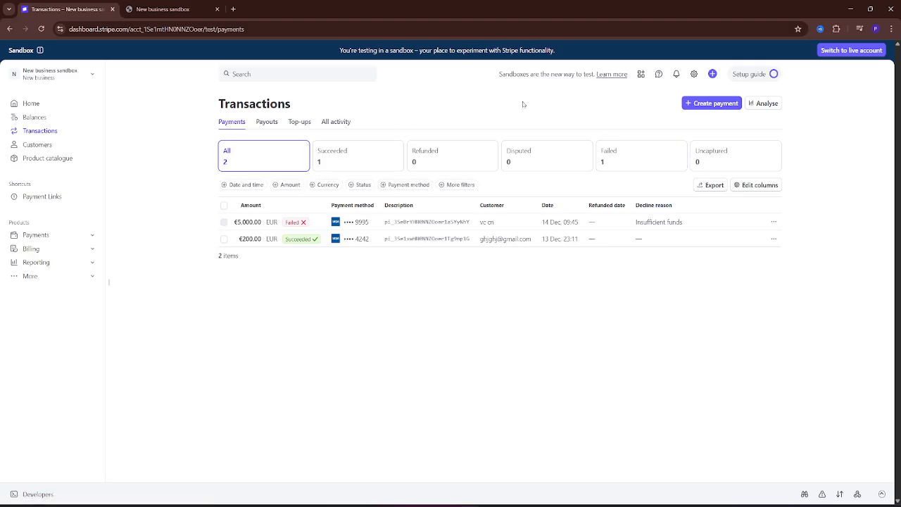
View the blank invoice form offered for creating a payment and leave it without saving
left_click(703, 108)
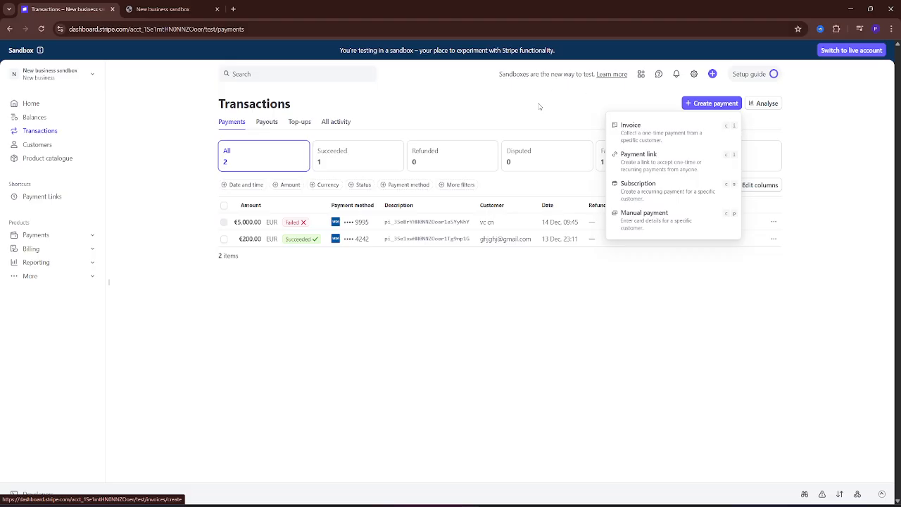
left_click(629, 131)
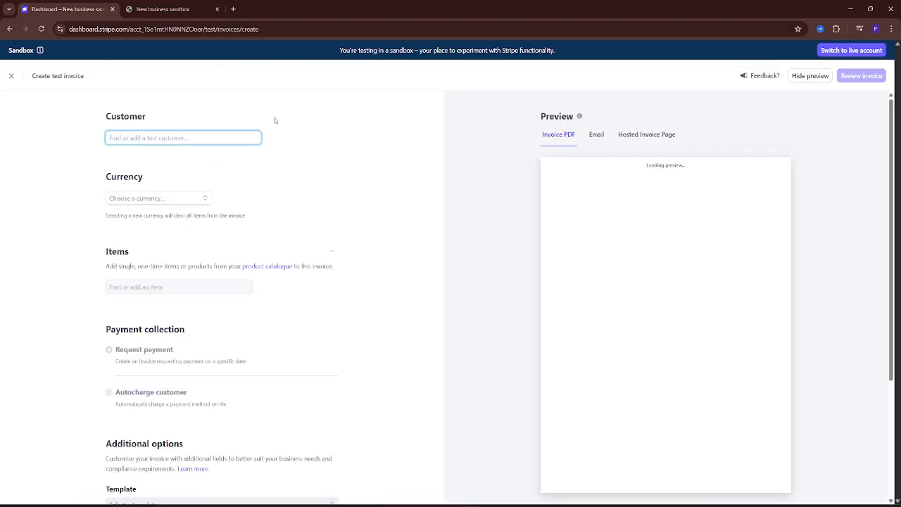
left_click(11, 76)
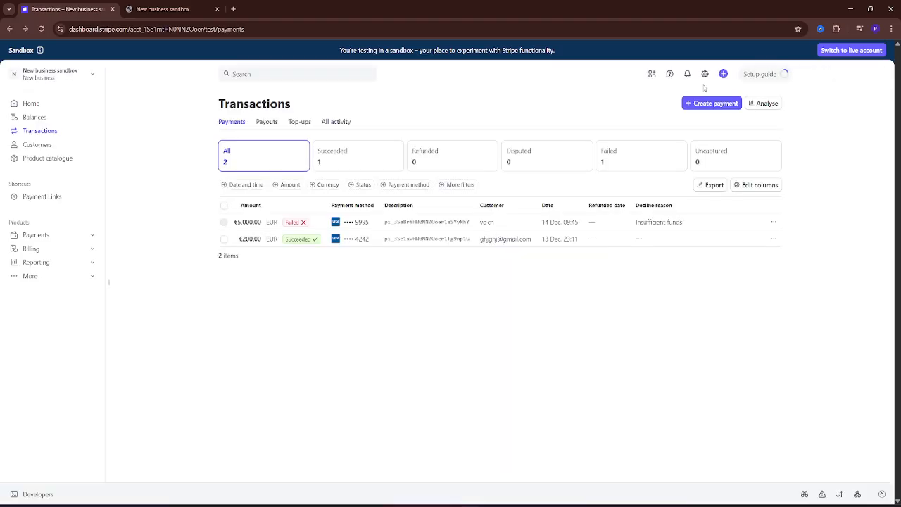
Review the new payment link form with its advanced options, try collecting customers' names, and discard the form
left_click(718, 104)
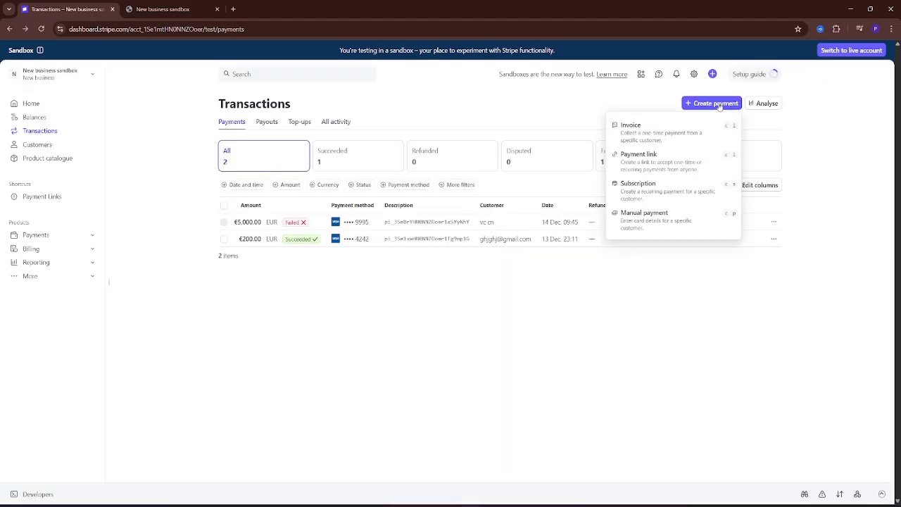
left_click(699, 166)
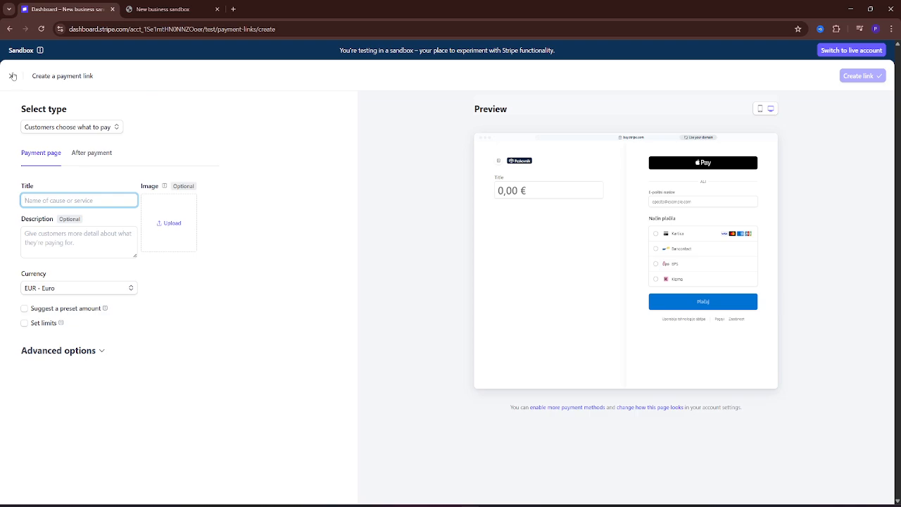
left_click(97, 350)
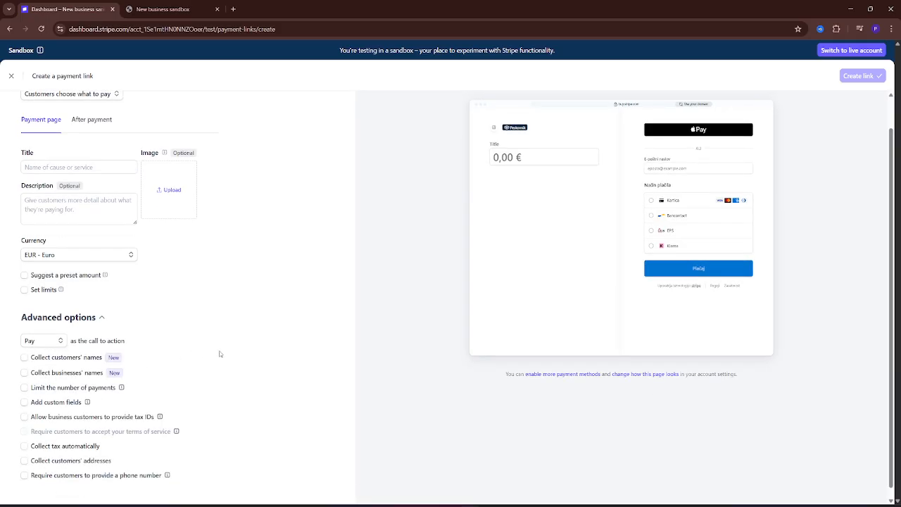
left_click(23, 358)
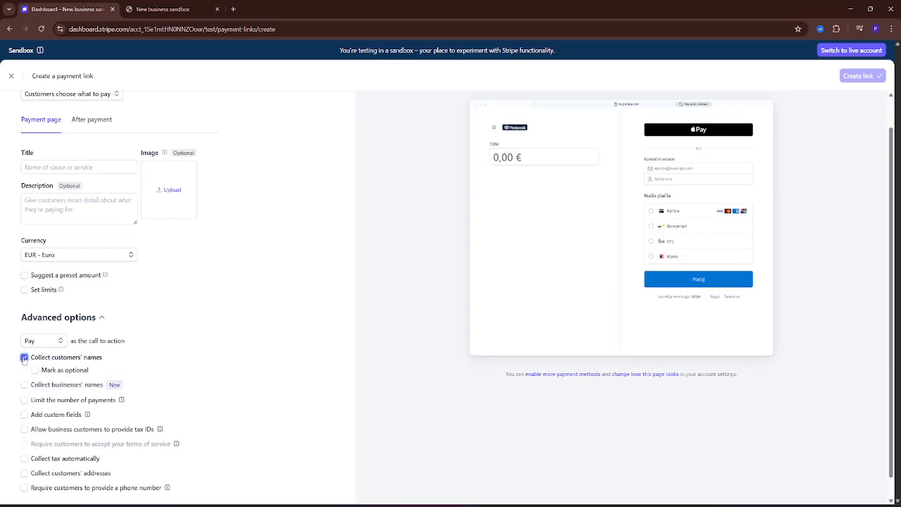
left_click(24, 357)
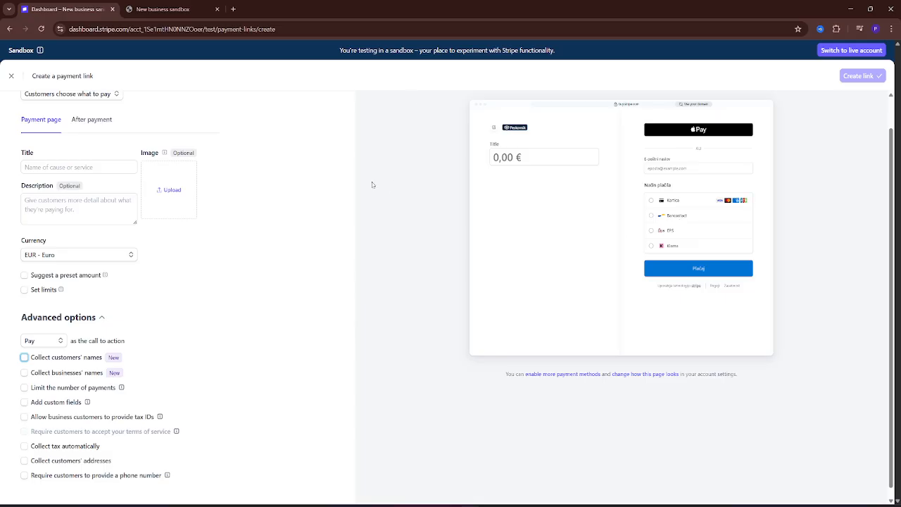
scroll(128, 165, "up", 1)
left_click(83, 200)
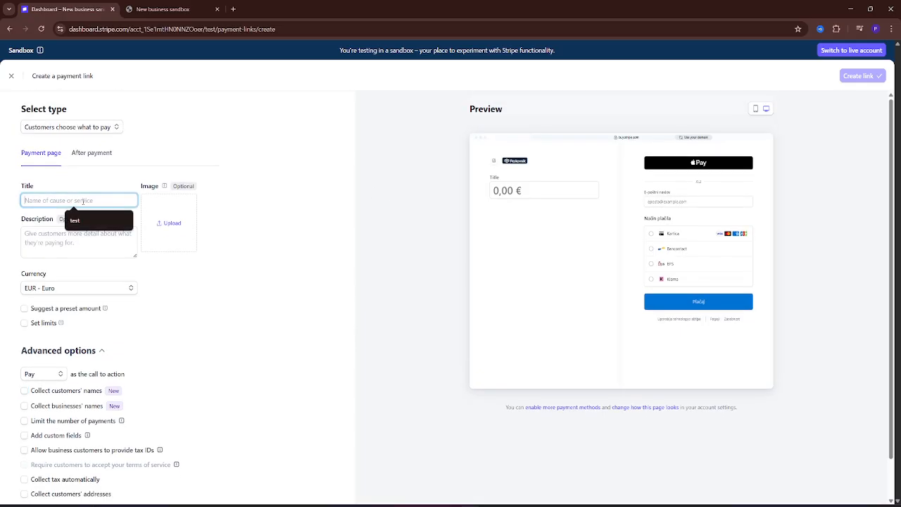
left_click(248, 172)
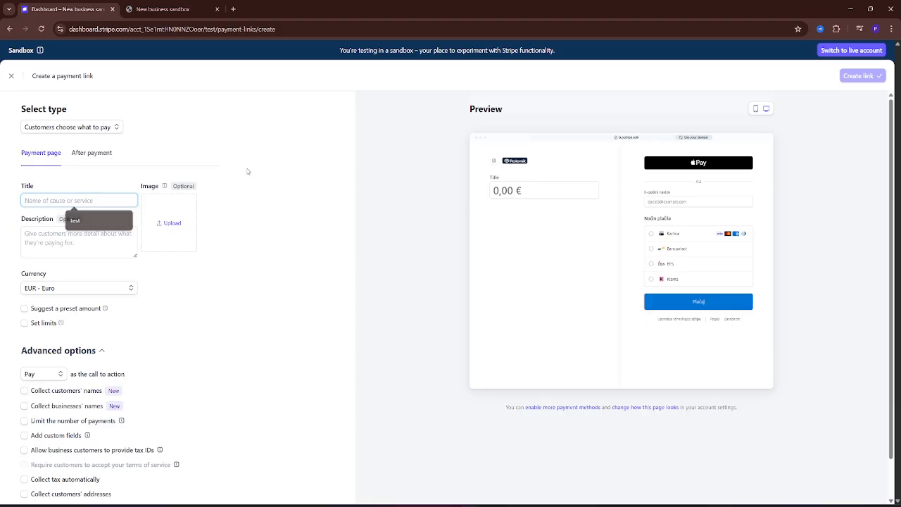
left_click(12, 76)
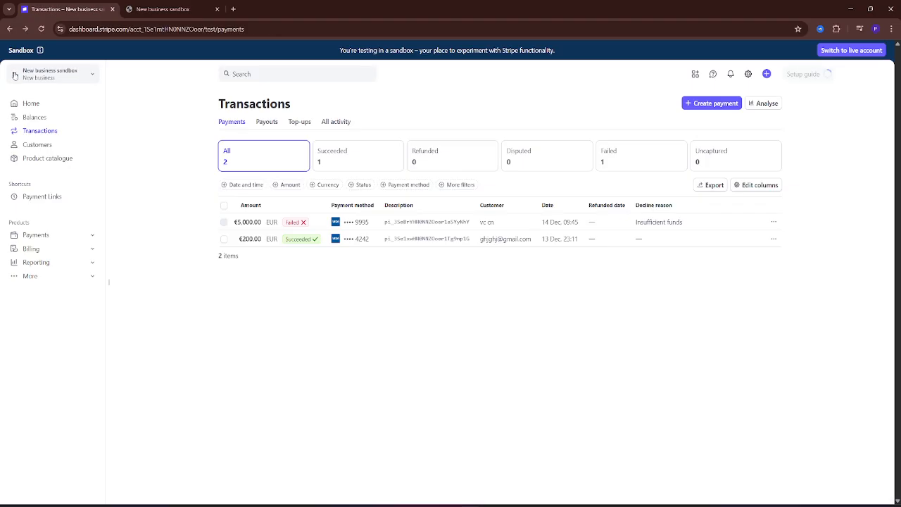
Open the details of the existing "test" payment link and switch to its checkout page
left_click(41, 197)
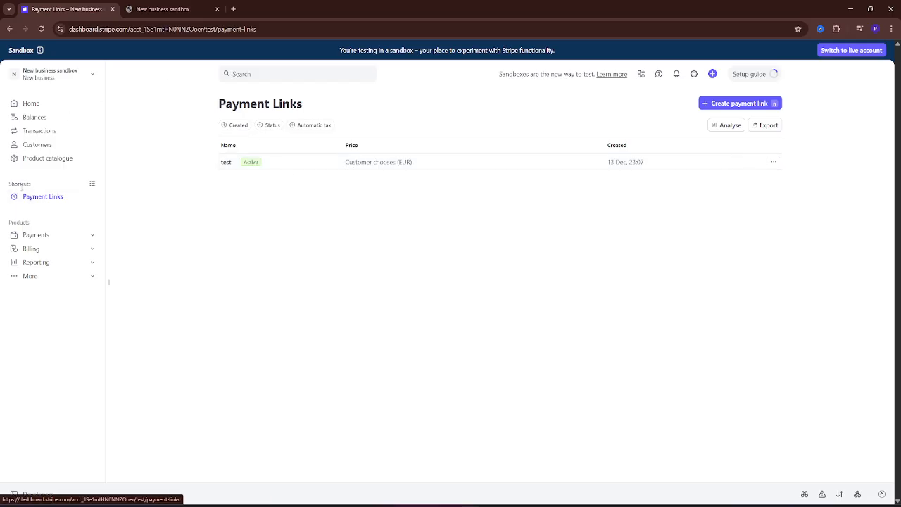
left_click(347, 164)
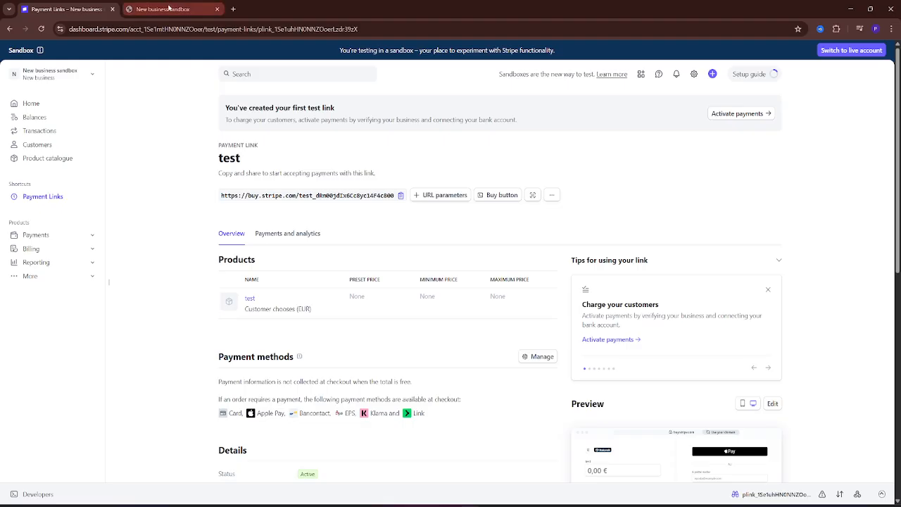
left_click(169, 9)
Replace the card number on the checkout form with the Visa test card number for a successful payment
left_click_drag(606, 219, 452, 222)
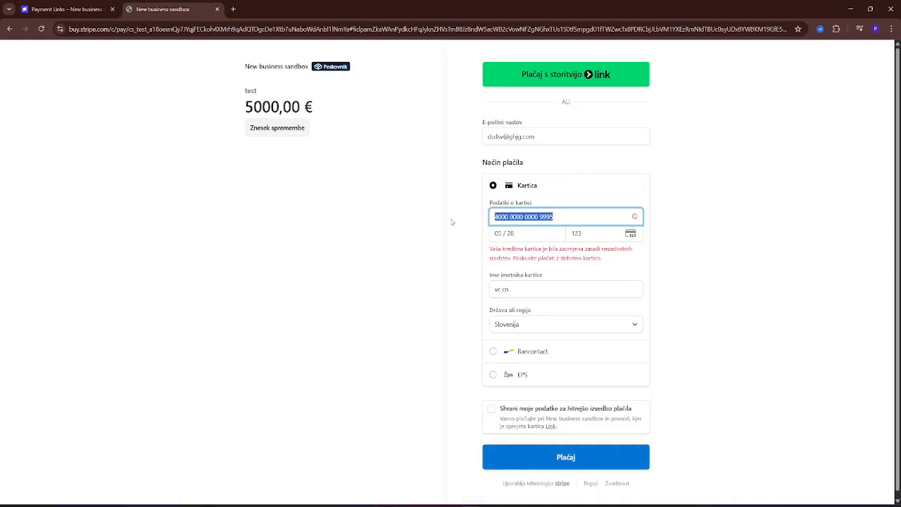
key("BackSpace")
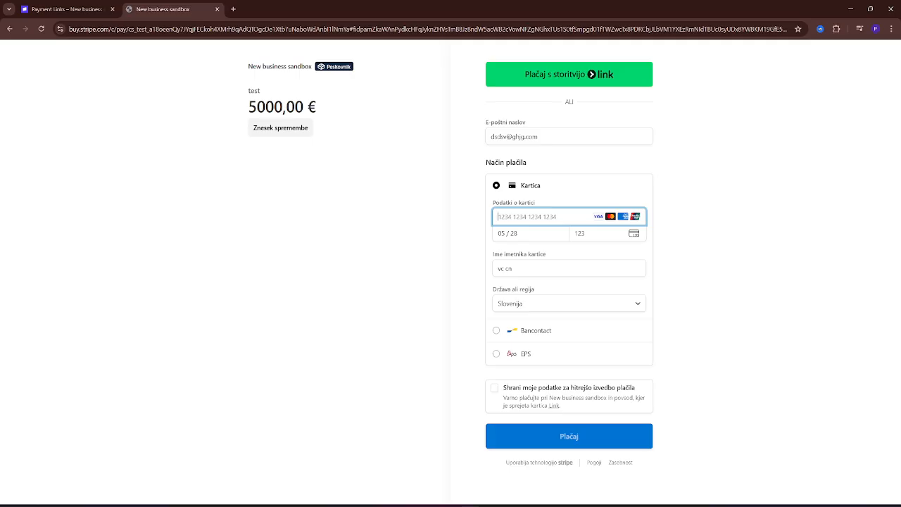
key("alt+Tab")
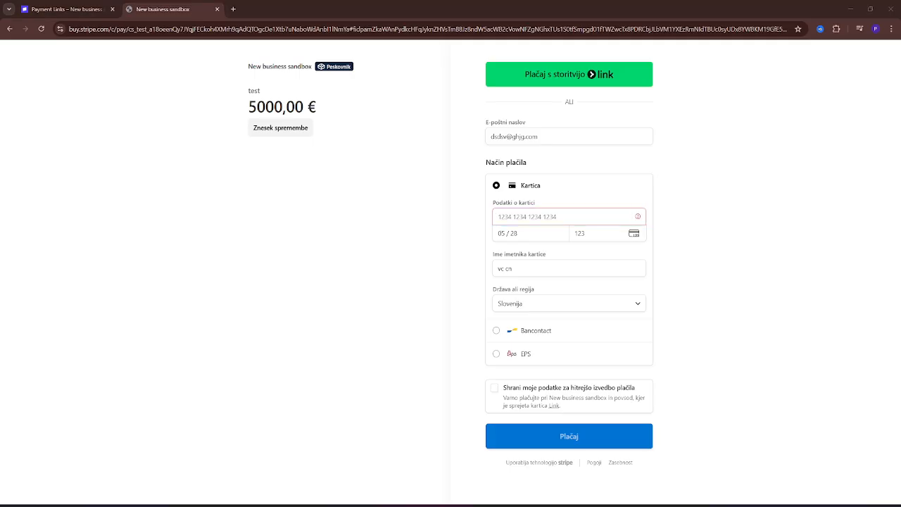
left_click(563, 217)
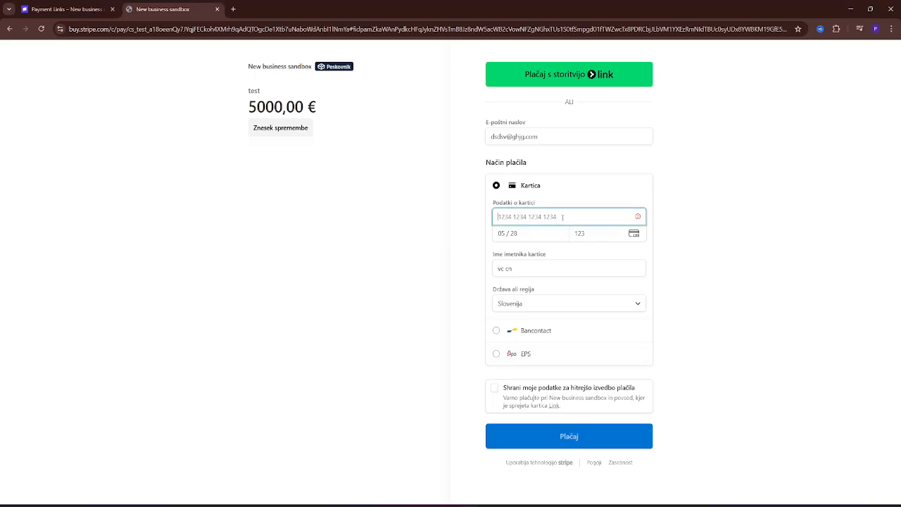
key("ctrl+v")
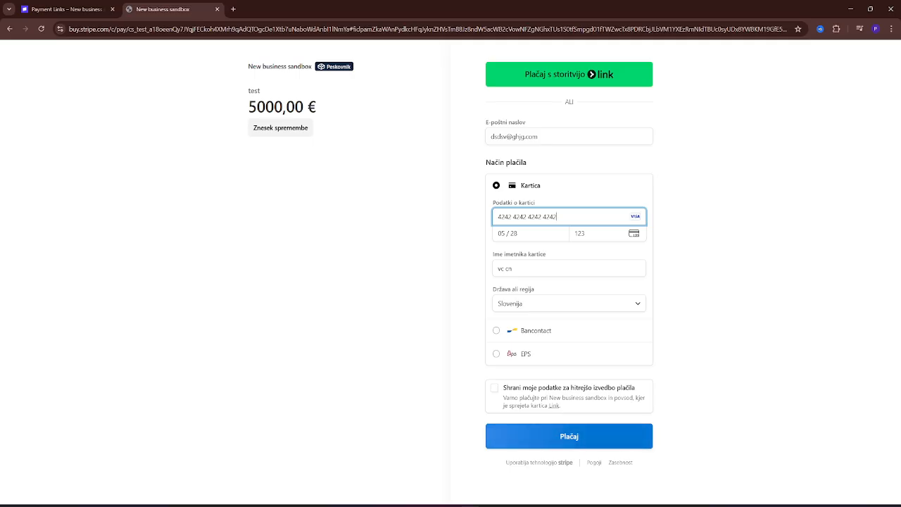
Examine the "test" payment link's details, metadata, events and logs, and revisit it through the dashboard home and the payment links list
left_click(70, 4)
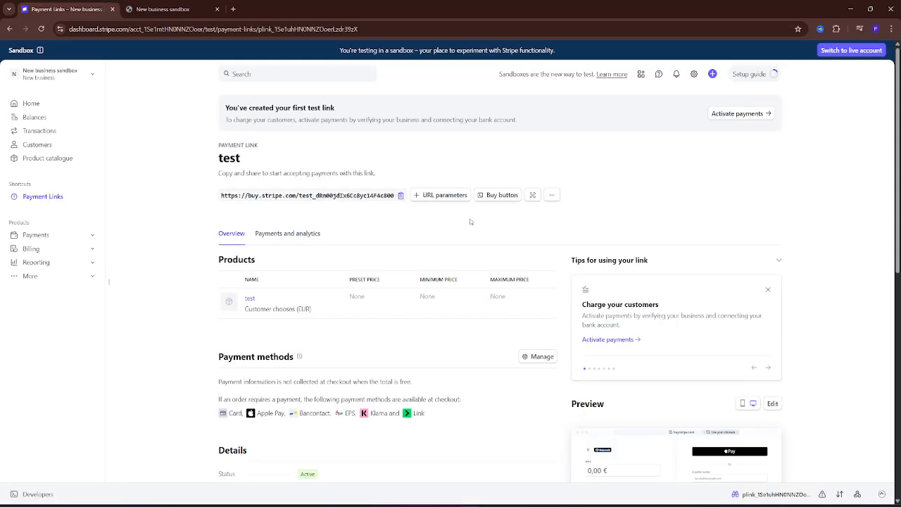
scroll(171, 239, "down", 5)
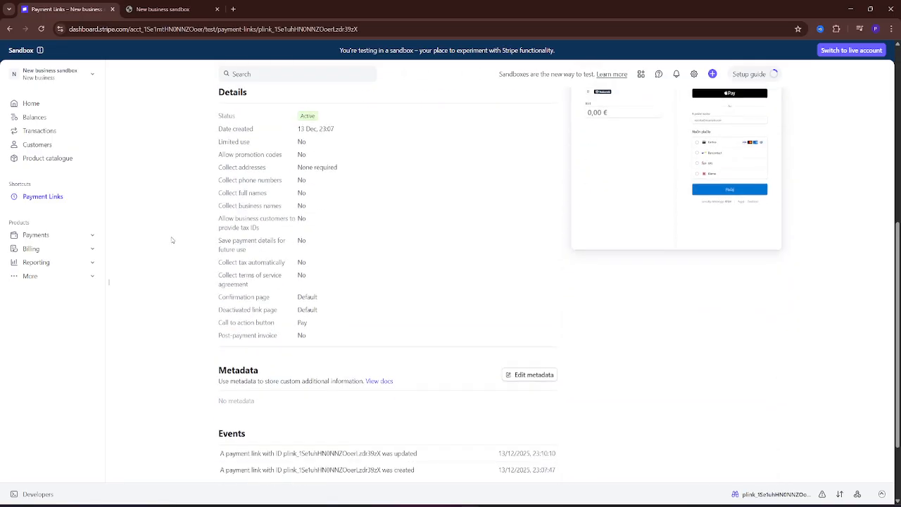
scroll(167, 244, "up", 5)
scroll(165, 246, "down", 7)
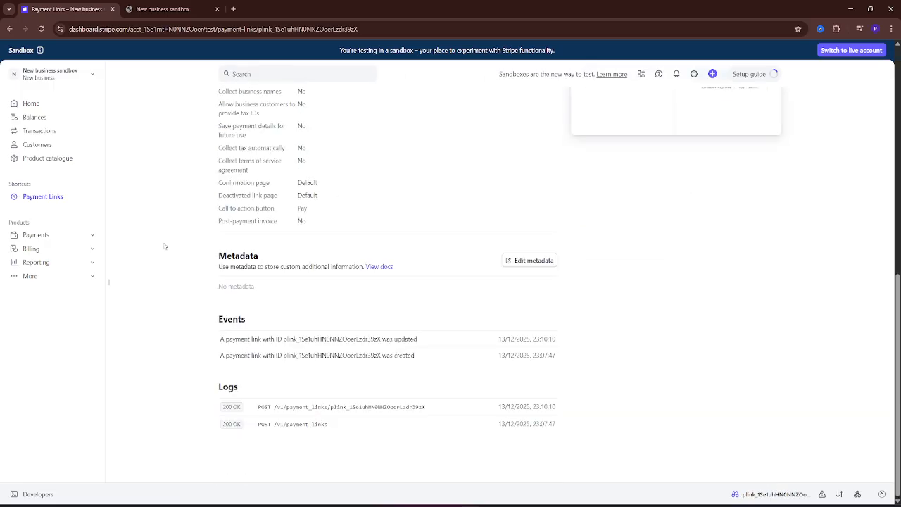
scroll(163, 248, "up", 10)
left_click(31, 103)
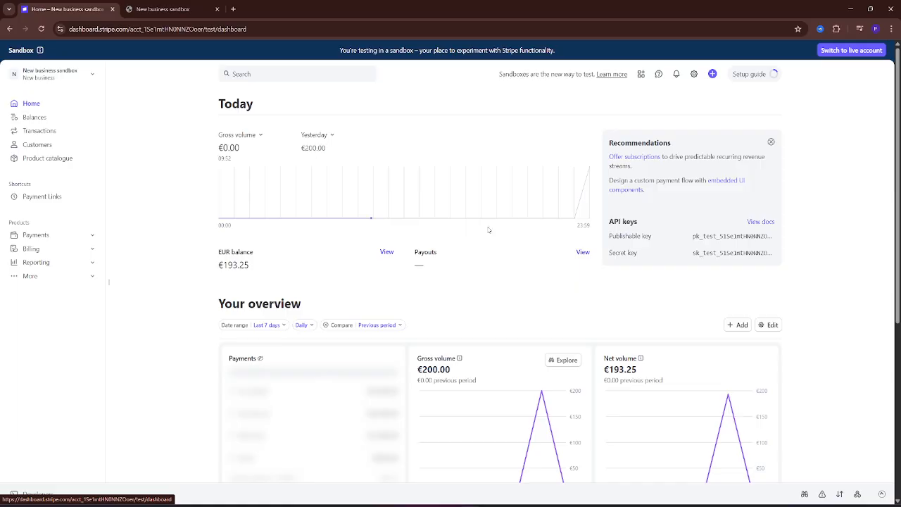
left_click(53, 196)
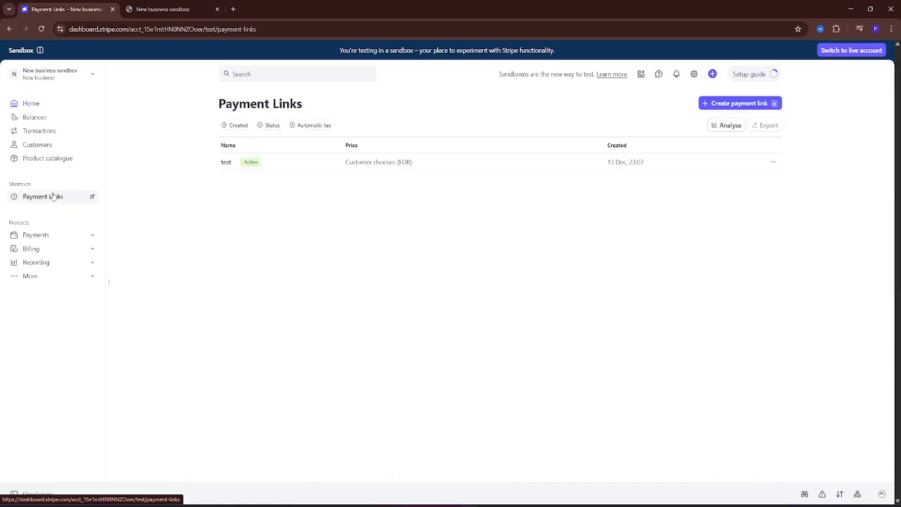
left_click(469, 163)
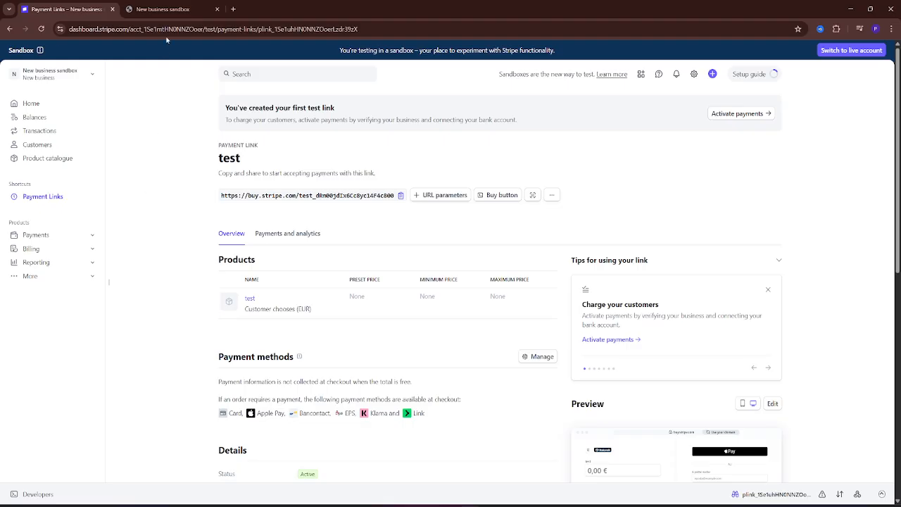
Return to the checkout page, replace the card number with the generic-decline test card number and submit the payment
left_click(162, 9)
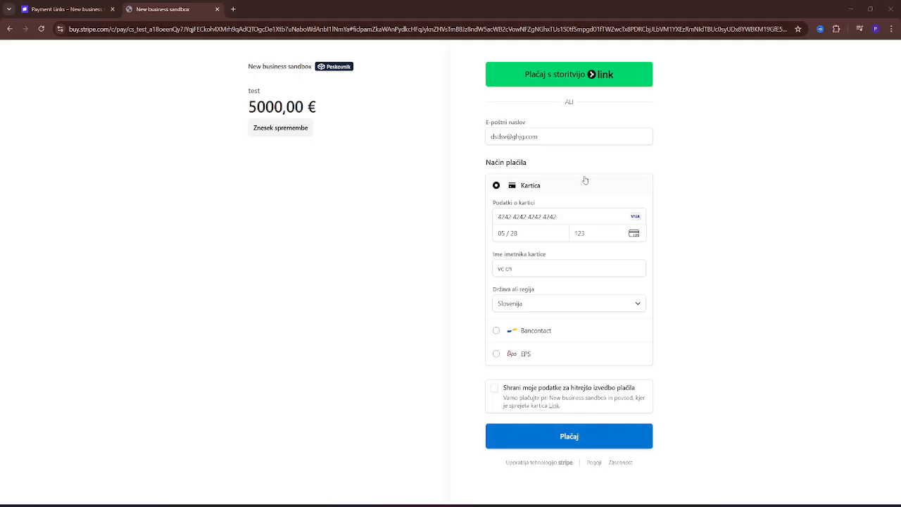
left_click_drag(568, 222, 518, 217)
key("ctrl+v")
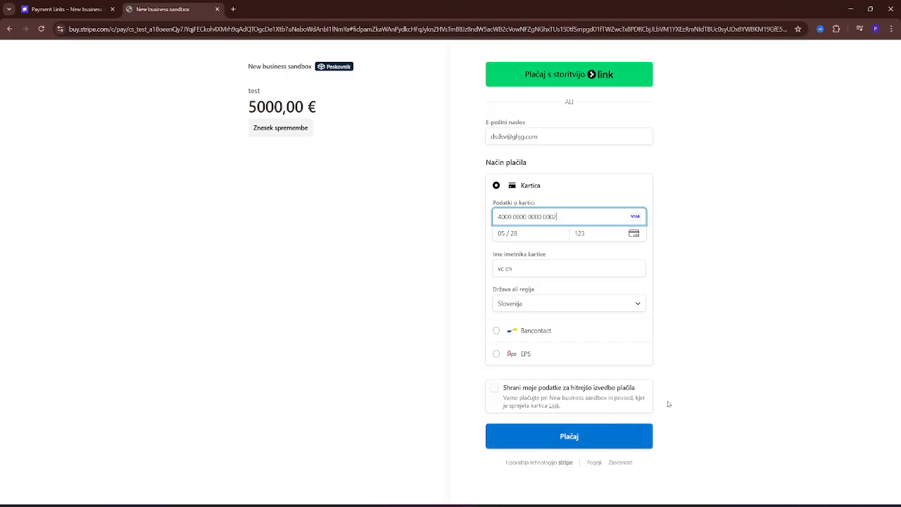
left_click(579, 442)
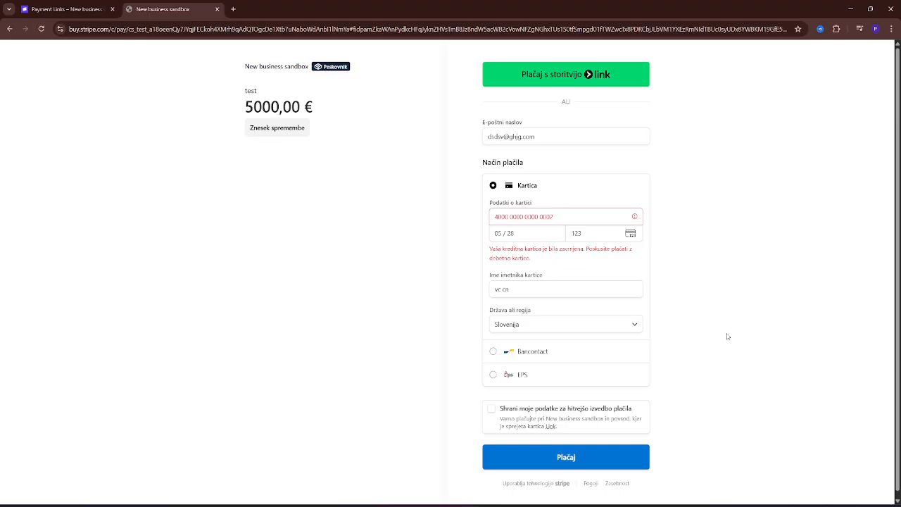
Replace the card number with the expired-card test number and submit the payment
scroll(683, 324, "down", 1)
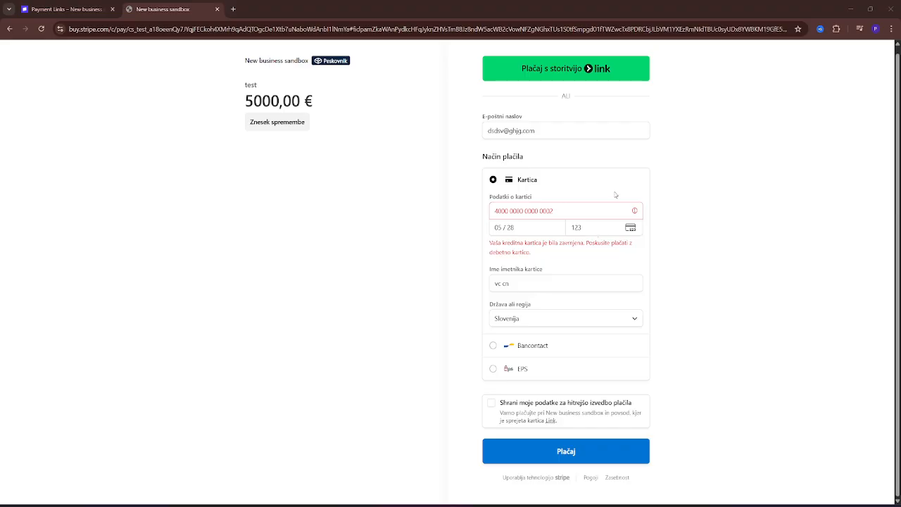
left_click_drag(561, 211, 458, 210)
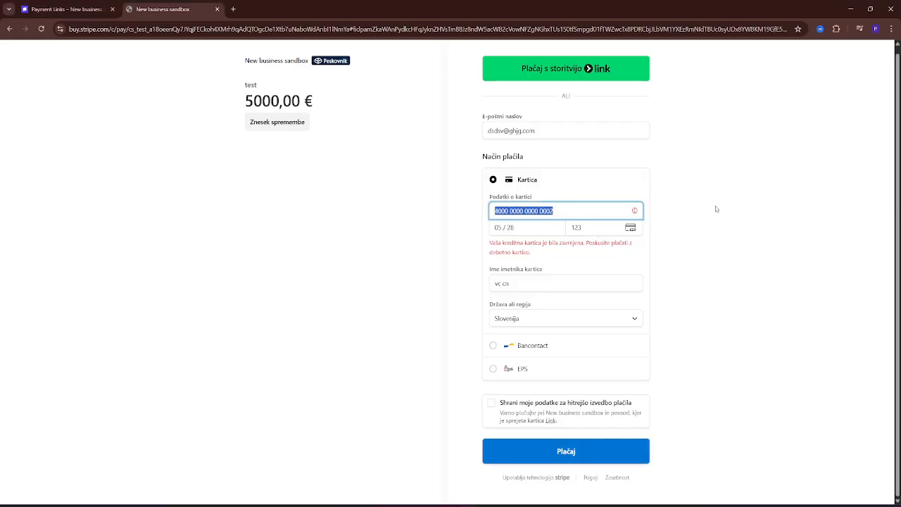
key("ctrl+v")
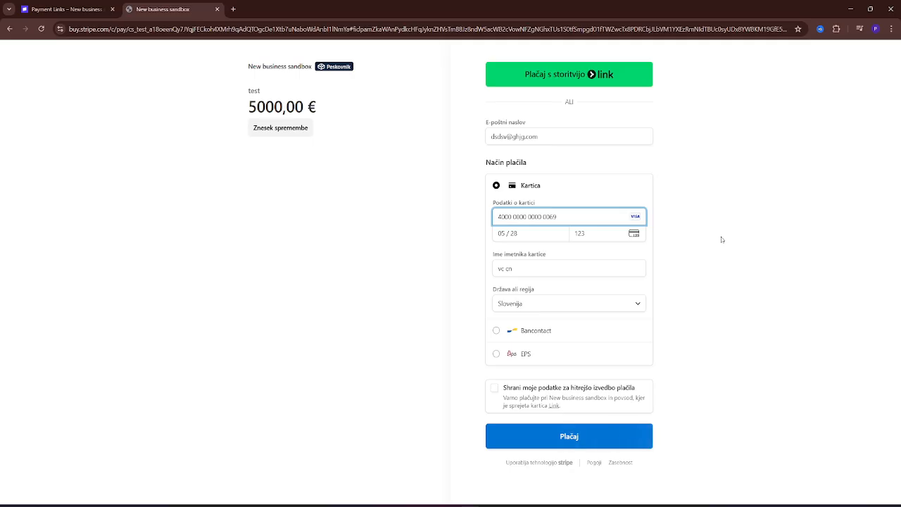
left_click(607, 442)
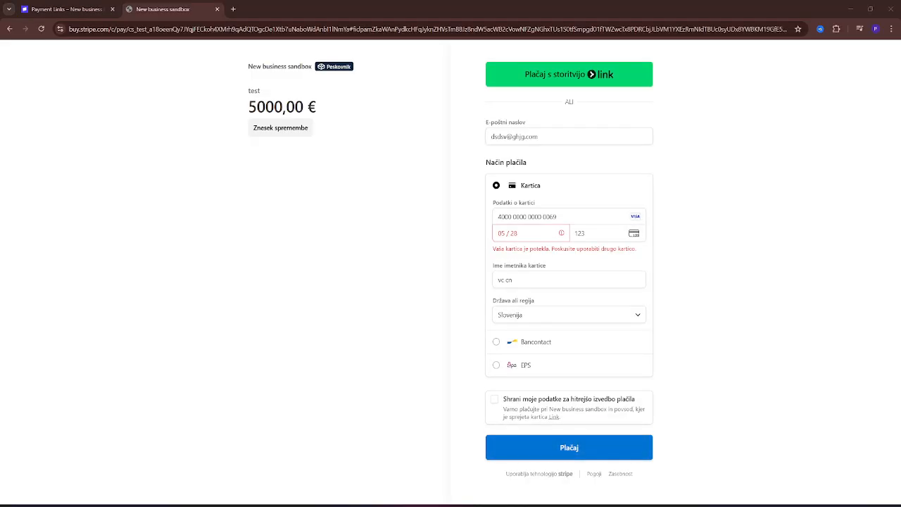
Replace the card number with the insufficient-funds test card number and submit the payment
left_click_drag(567, 429, 573, 298)
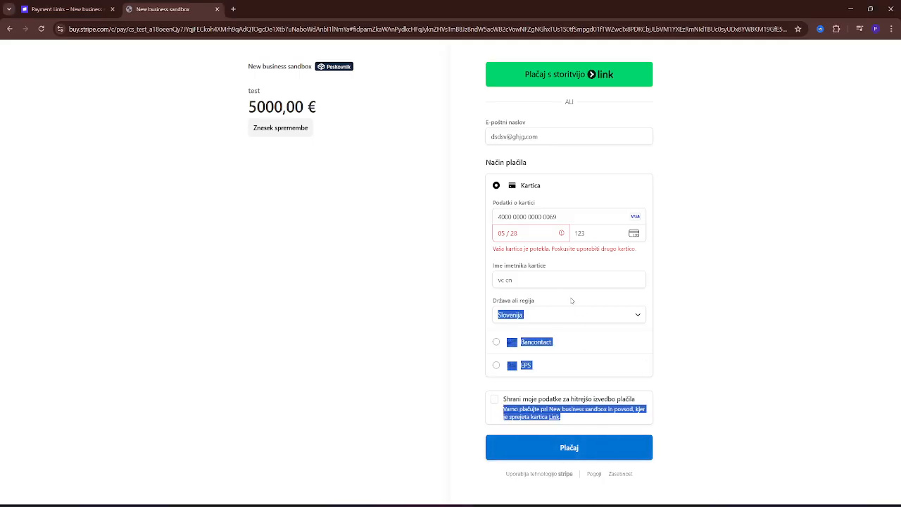
left_click(568, 216)
key("ctrl+a")
key("ctrl+v")
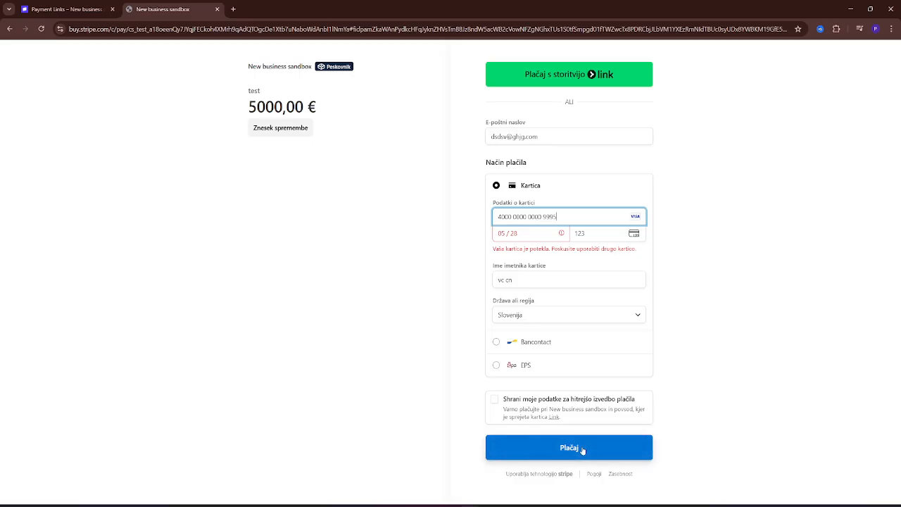
left_click(582, 450)
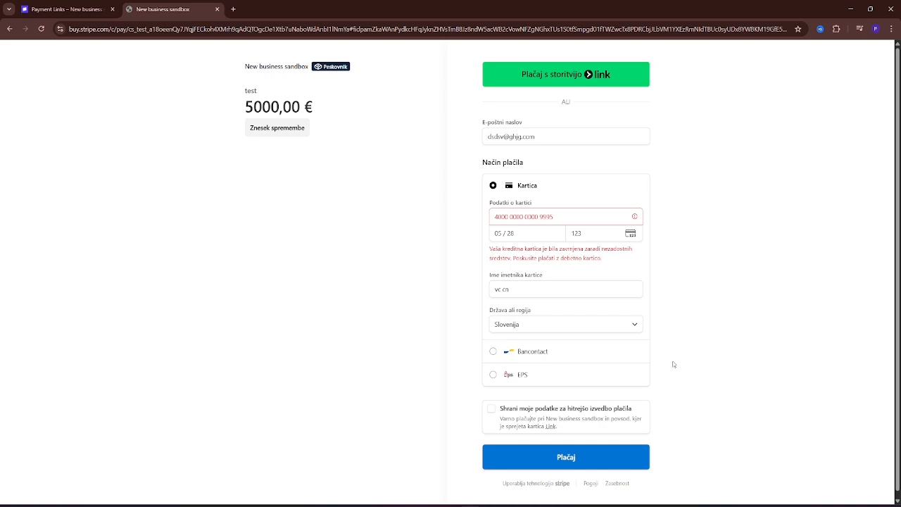
Try another Visa test card number in place of the insufficient-funds one and submit the payment
left_click_drag(567, 213, 490, 220)
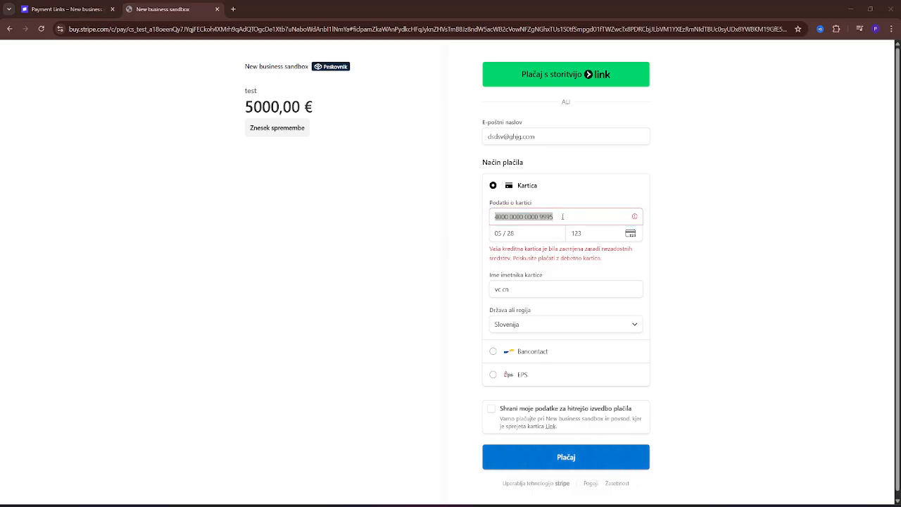
left_click_drag(542, 217, 490, 217)
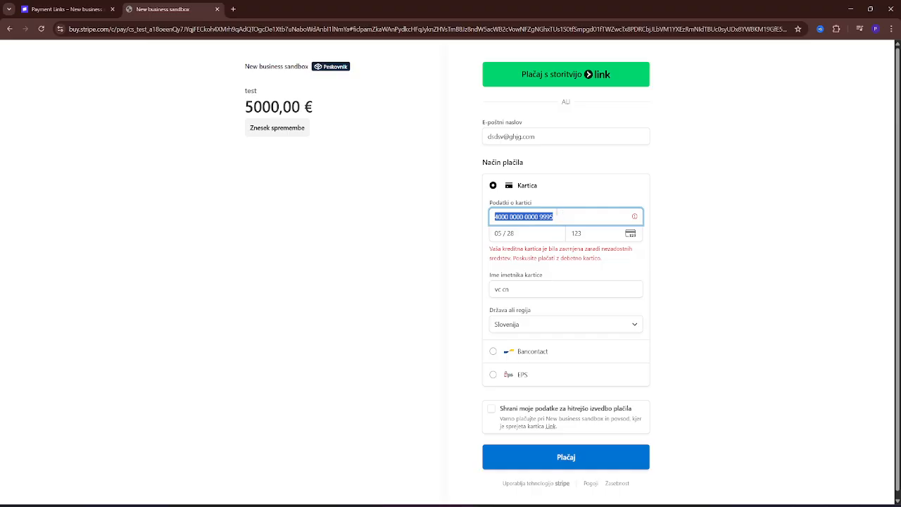
key("ctrl+v")
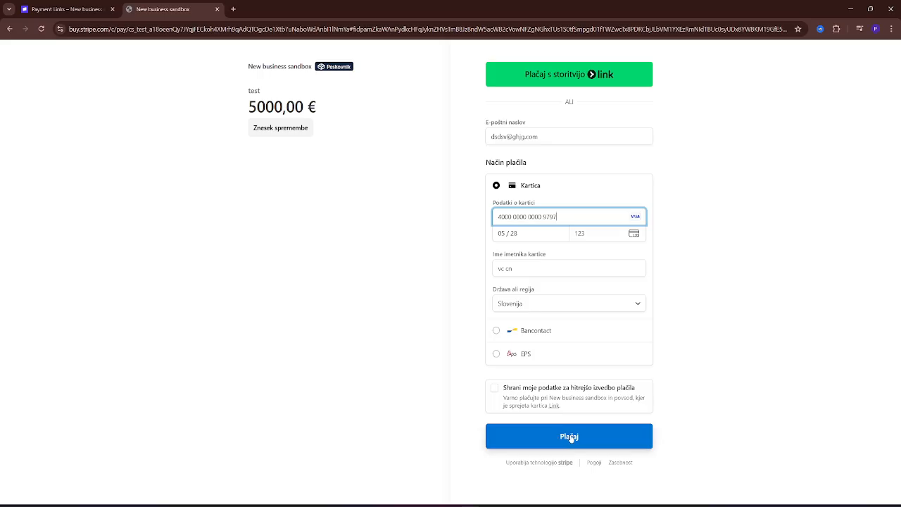
left_click(570, 437)
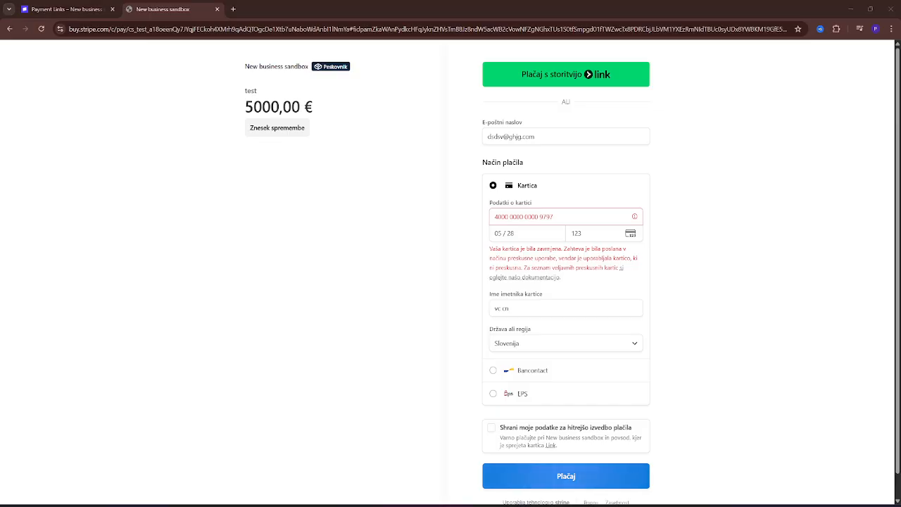
Replace the card number with the Visa test card number for a successful payment and submit the payment
left_click_drag(570, 216, 464, 227)
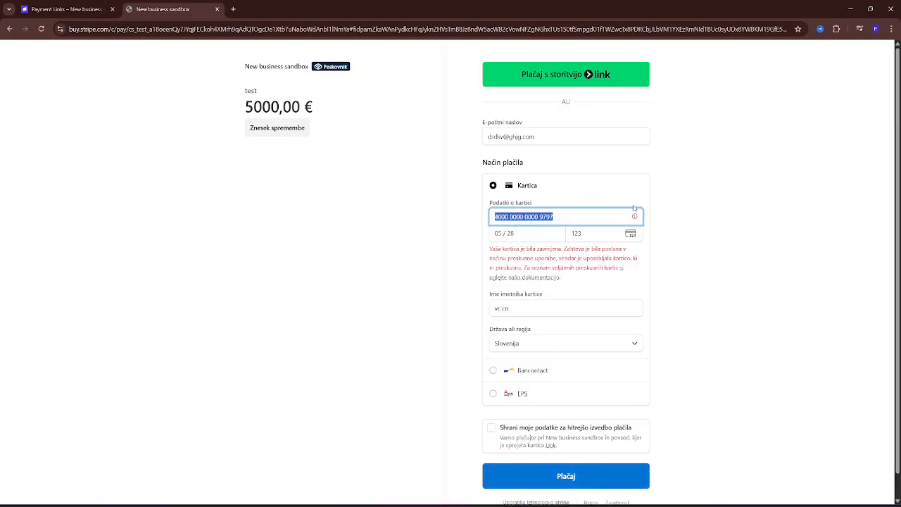
key("ctrl+v")
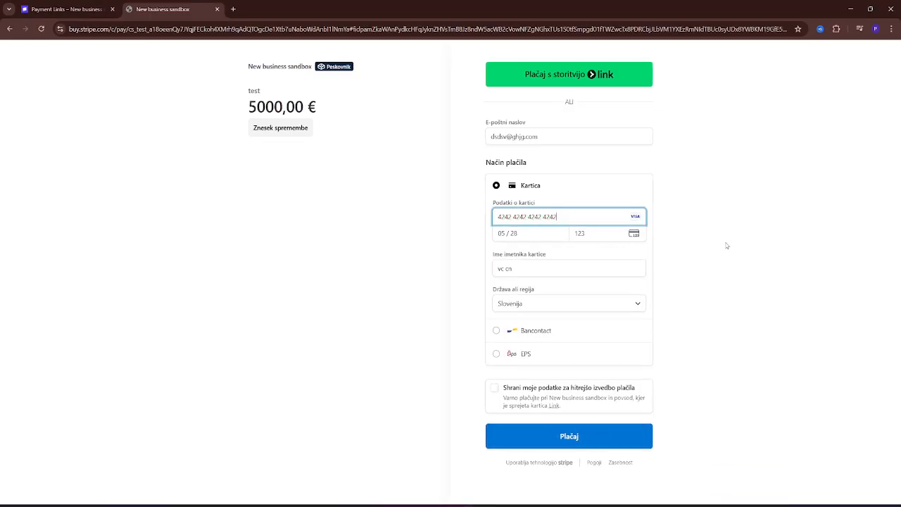
left_click(595, 442)
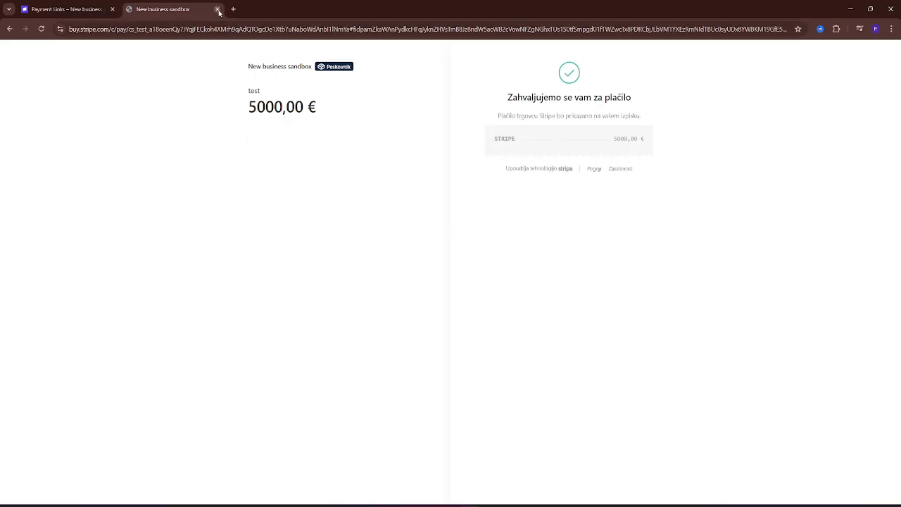
Return to the Stripe dashboard's home page and examine the EUR balance
left_click(78, 10)
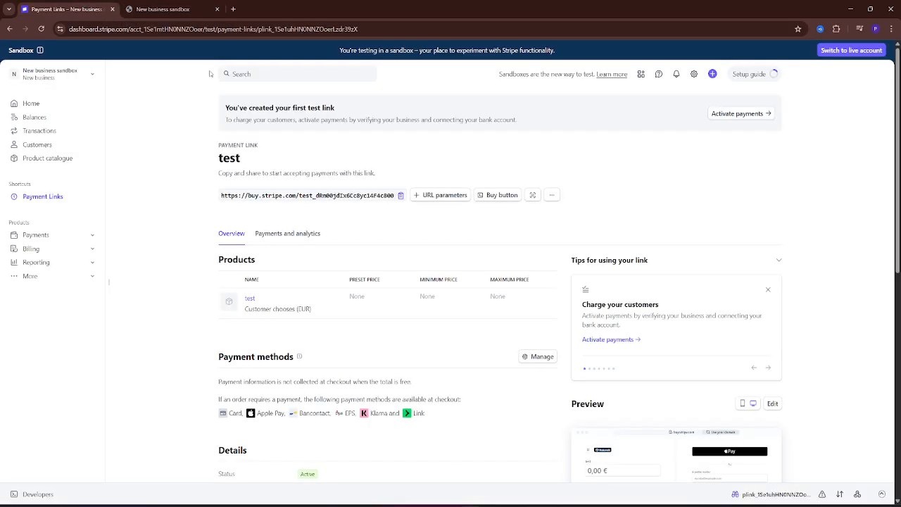
left_click(43, 105)
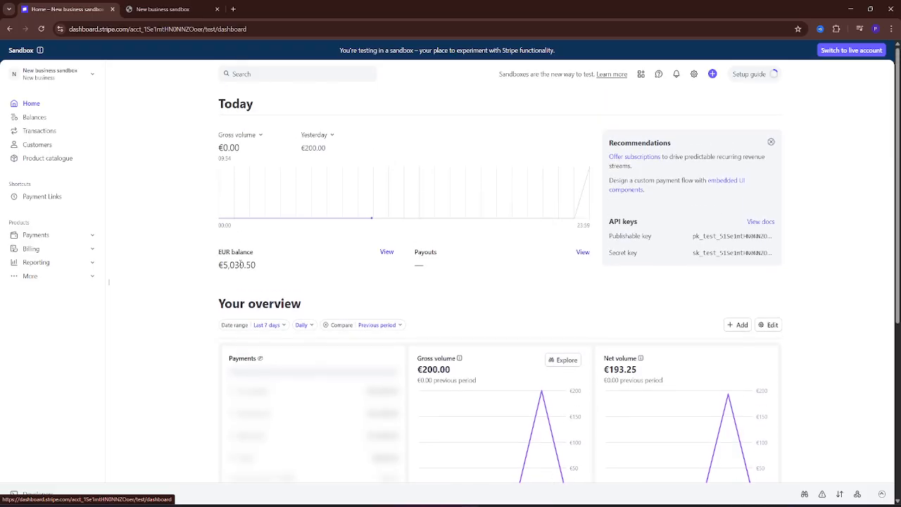
left_click_drag(259, 268, 202, 267)
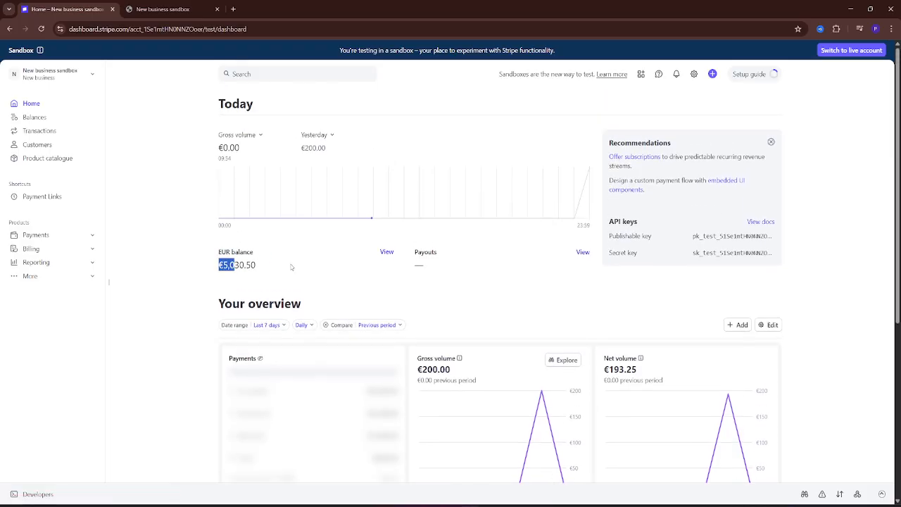